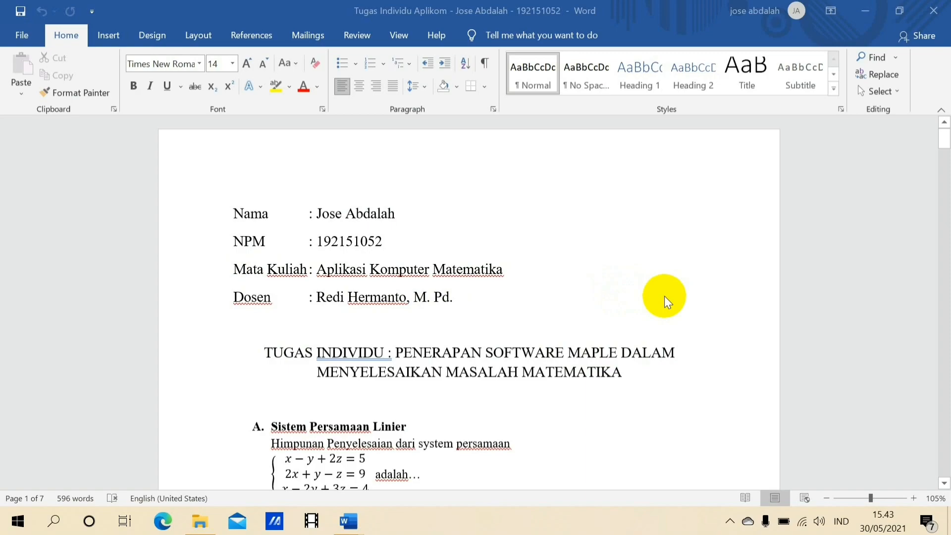
Restore the Maple 18 window to a partial-screen size and bring up the SOAL Word document beside it
mouse_move(352, 511)
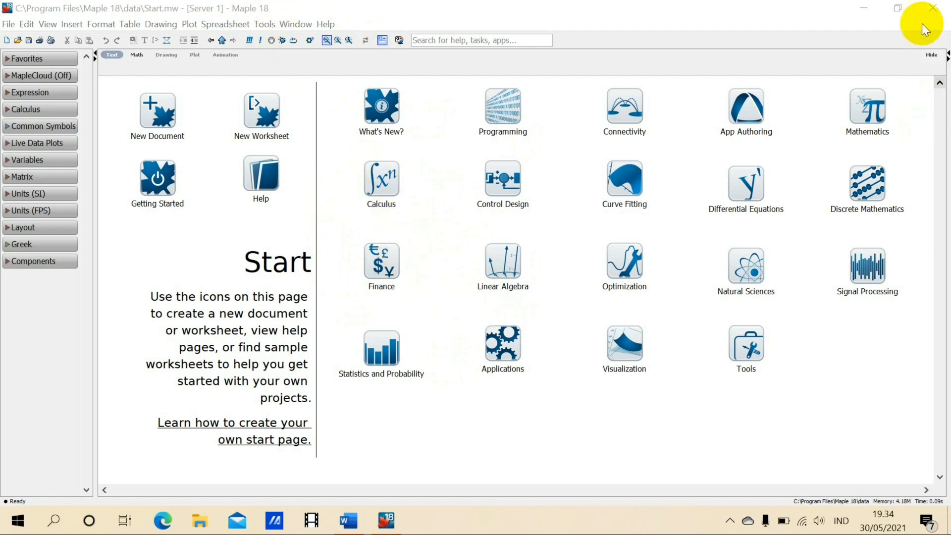
left_click(897, 8)
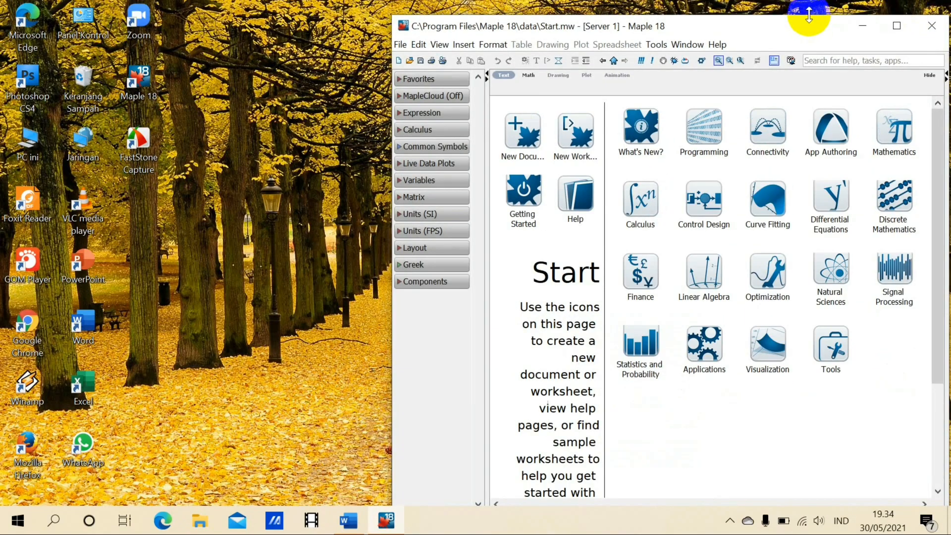
left_click_drag(809, 15, 812, 1)
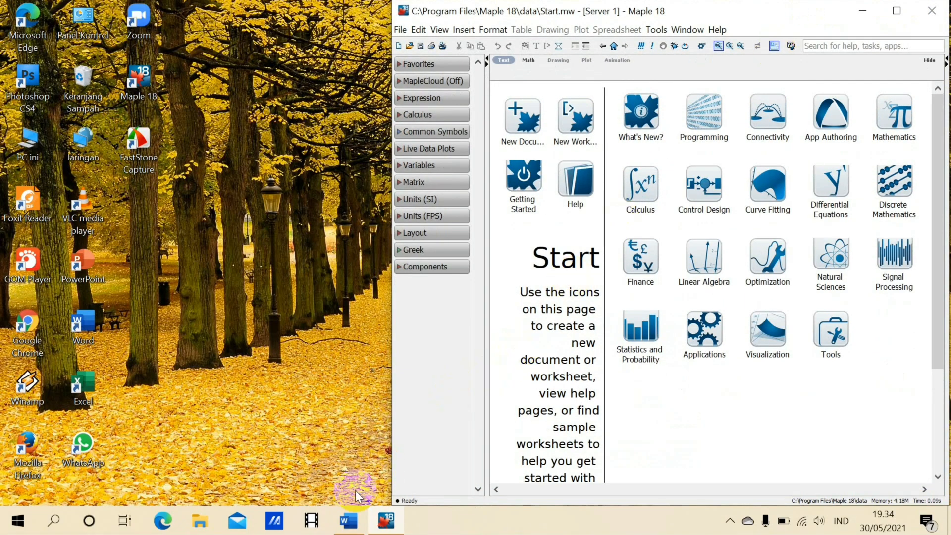
left_click(353, 520)
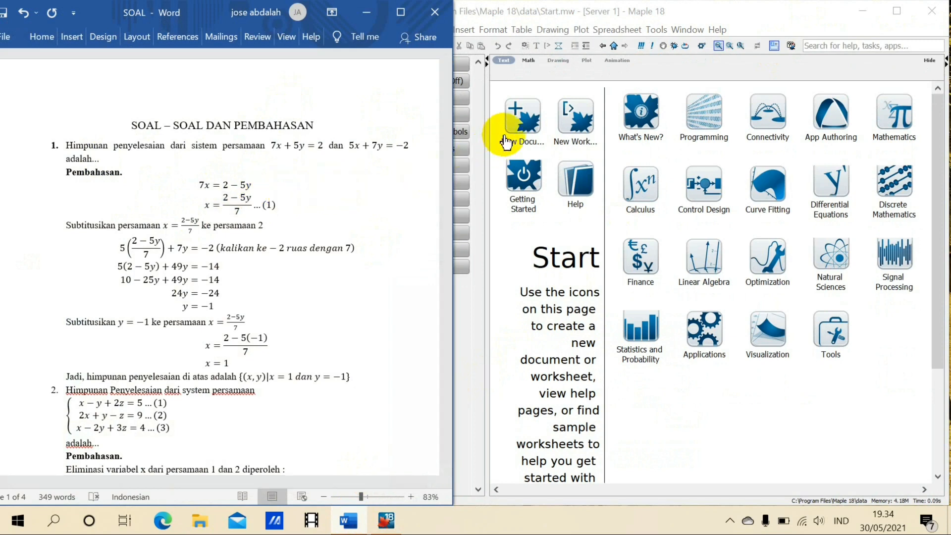
Create a new blank Maple worksheet and narrow the Maple window so it leaves the Word document uncovered
left_click(507, 85)
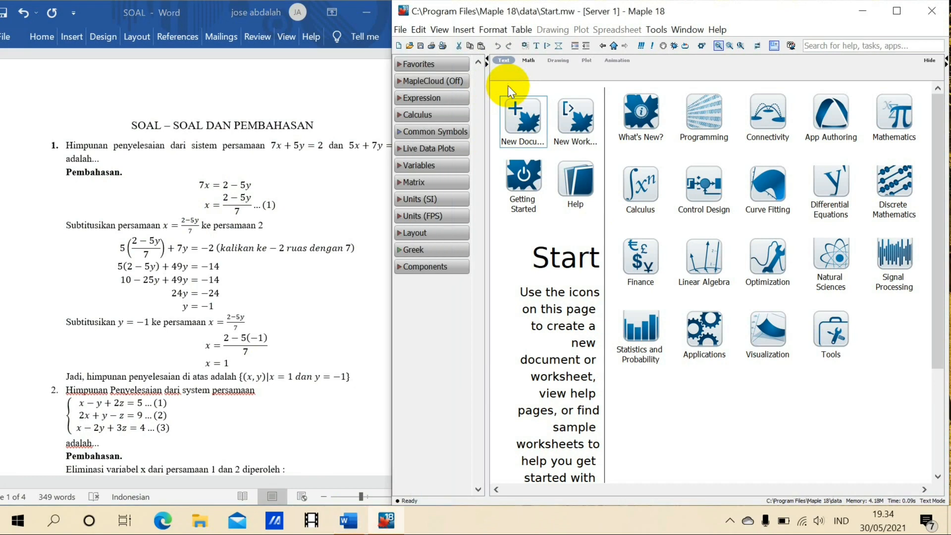
left_click(400, 30)
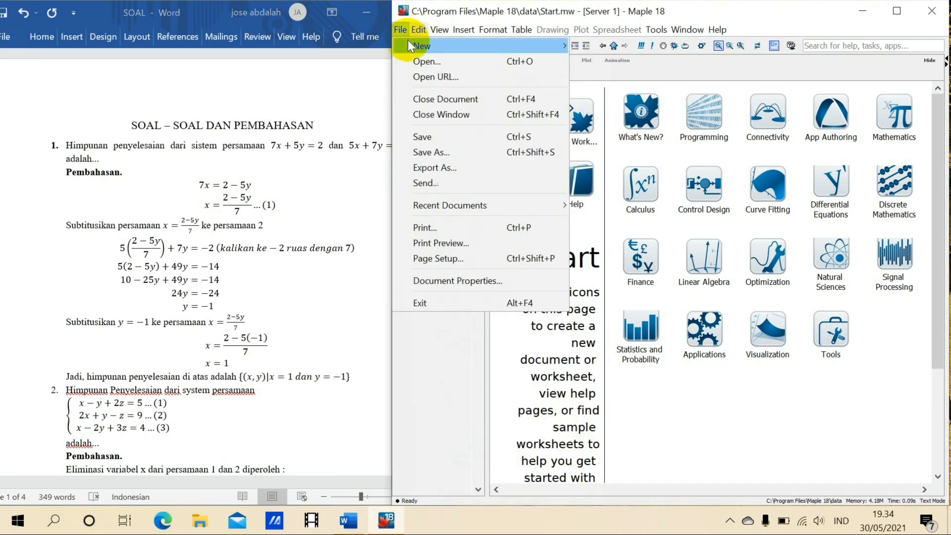
mouse_move(428, 45)
left_click(581, 44)
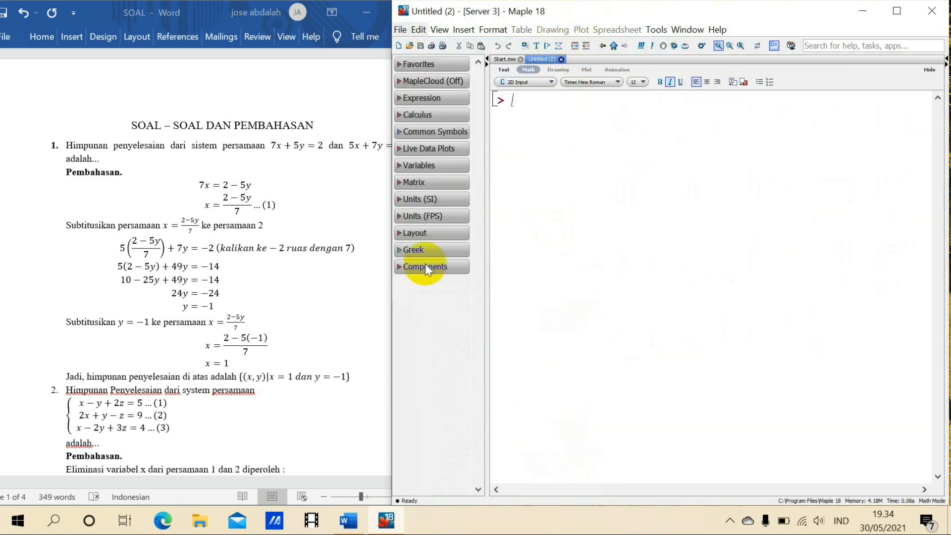
left_click_drag(390, 284, 444, 287)
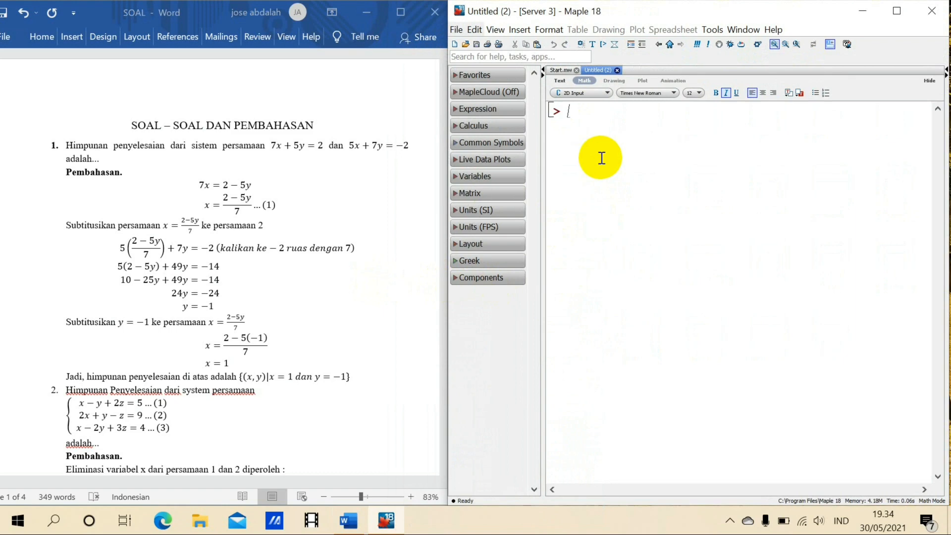
Solve problem 1 in the worksheet by executing isolve({7x+5y=2, 5x+7y=-2});
type("iso")
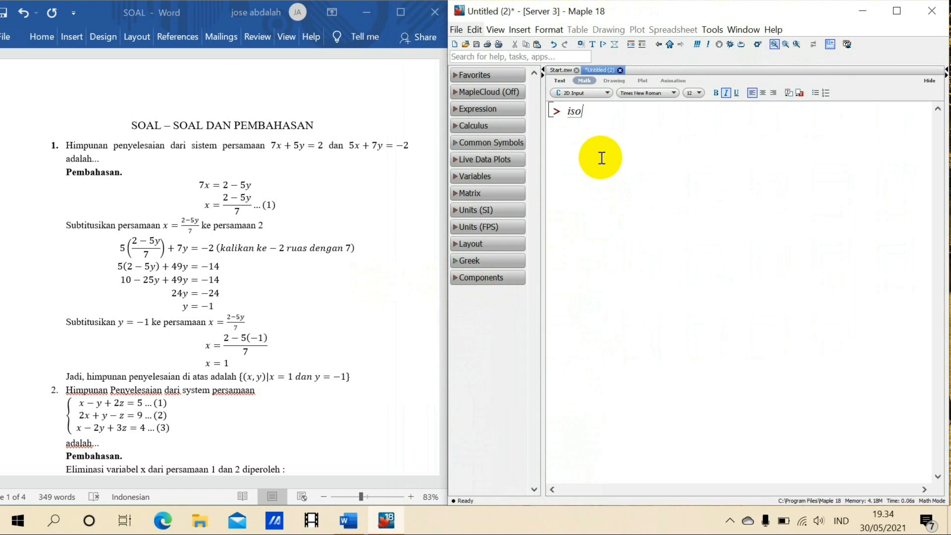
type("lv")
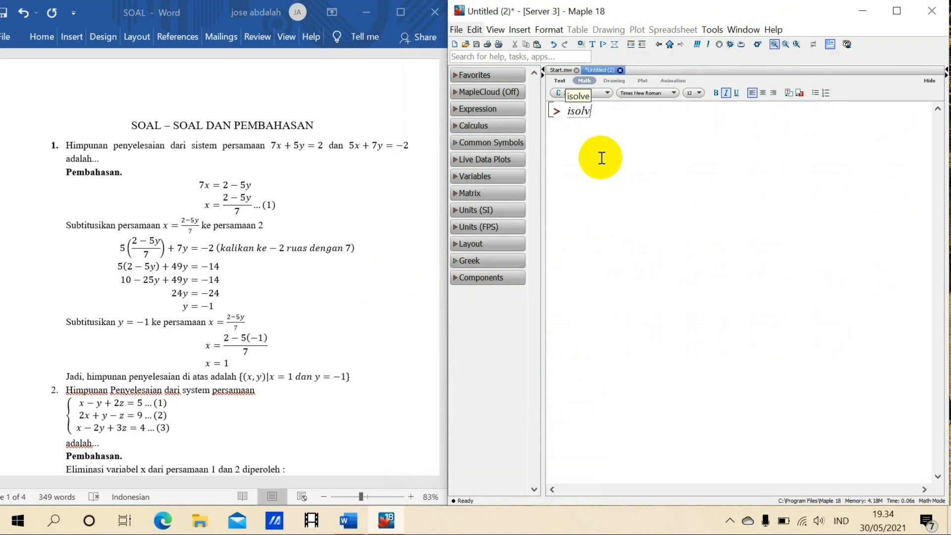
type("e({")
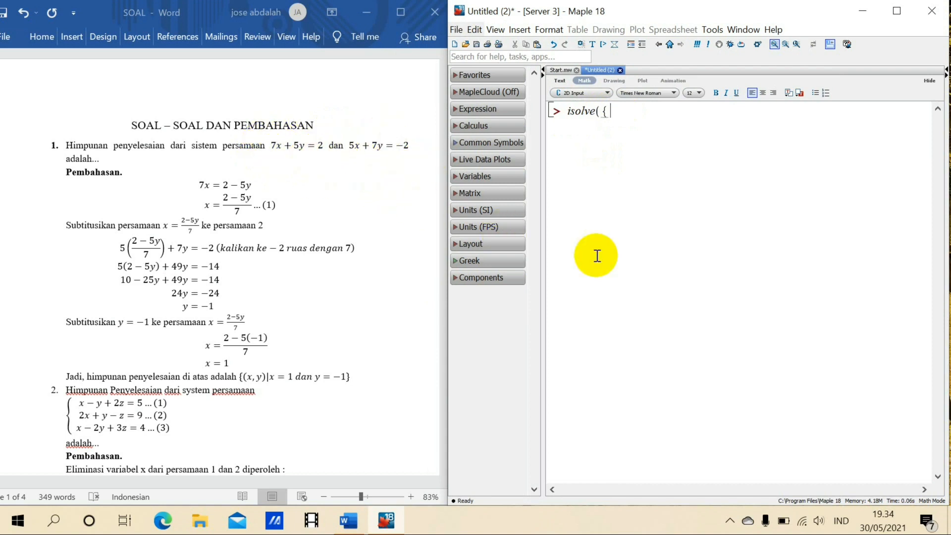
type("7 x")
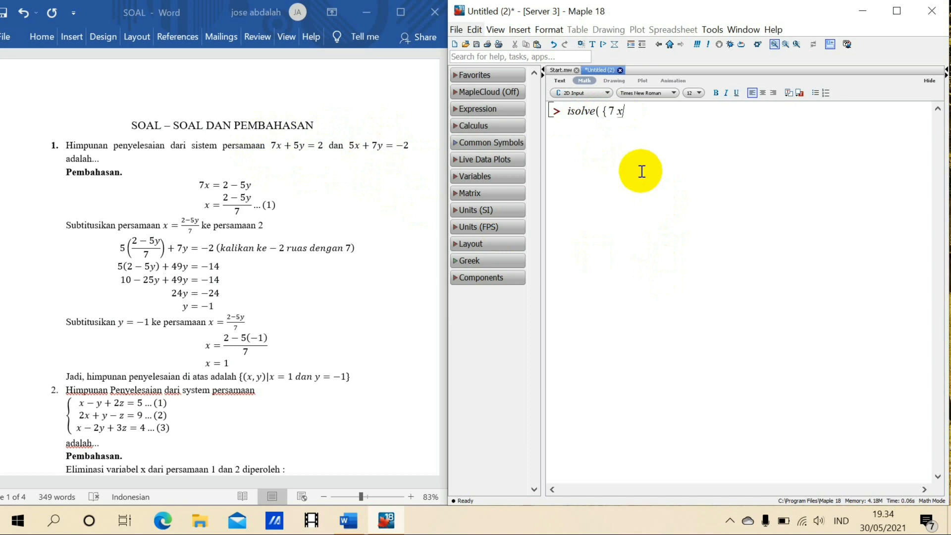
type("+5 y=")
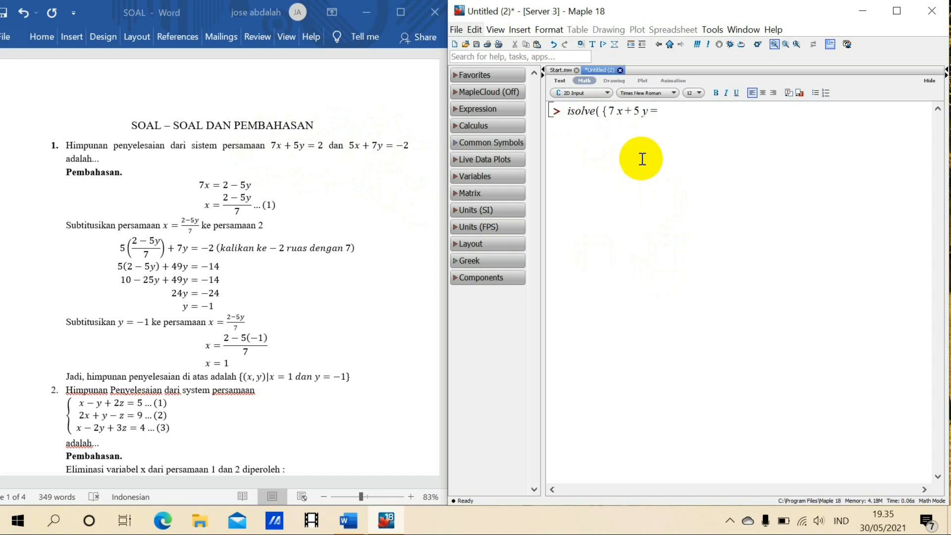
type("2,")
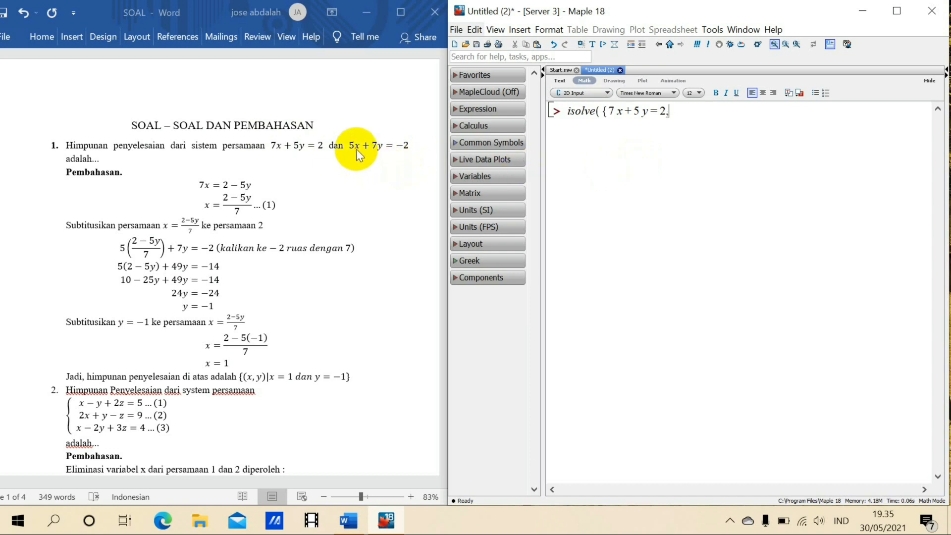
type("5 x ")
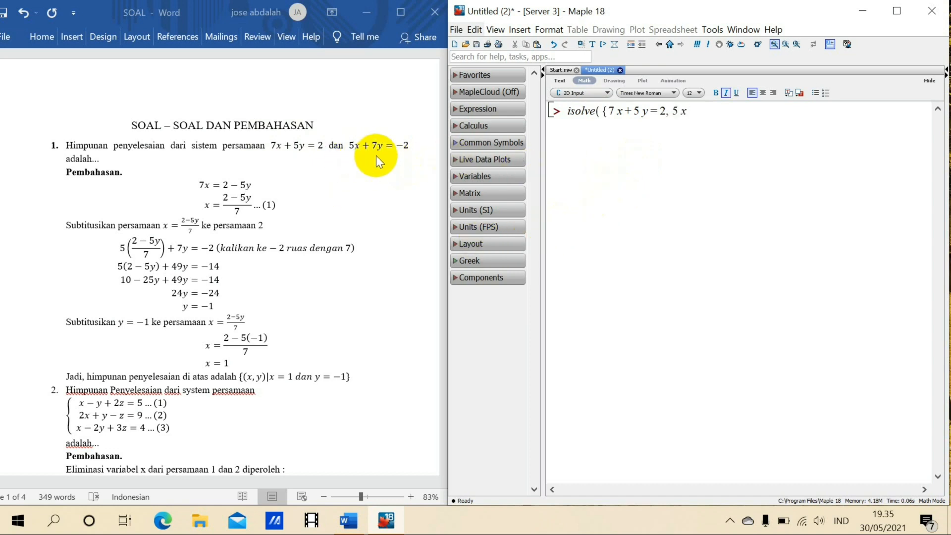
type("+ 7 y =-")
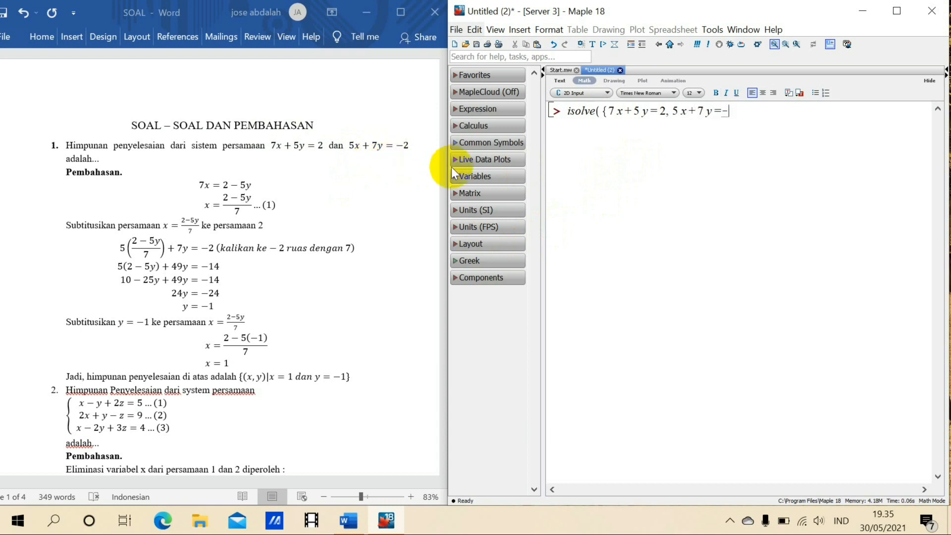
type("2")
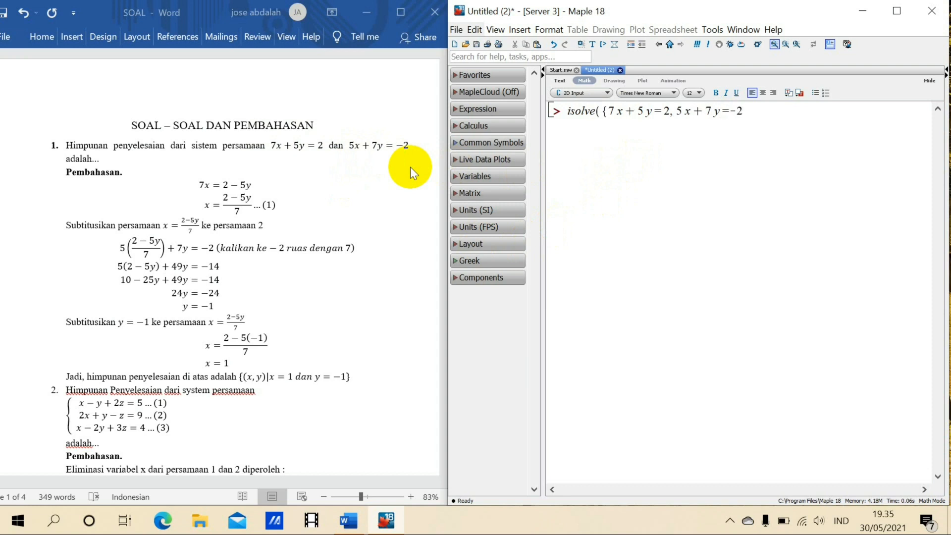
type("});")
key("Return")
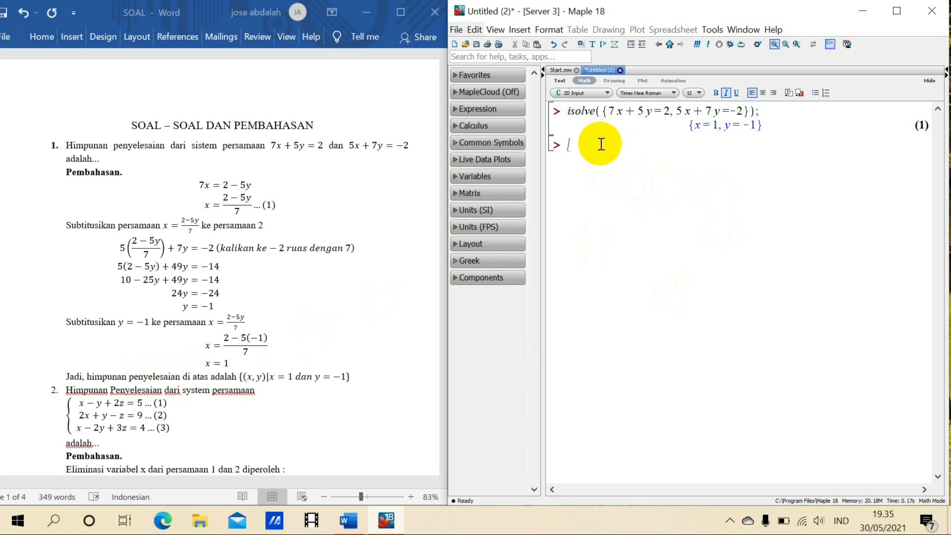
Solve problem 2's three-variable system by executing isolve({x-y+2z=5, 2x+y-z=9, x-2y+3z=4});
type("isolve( {")
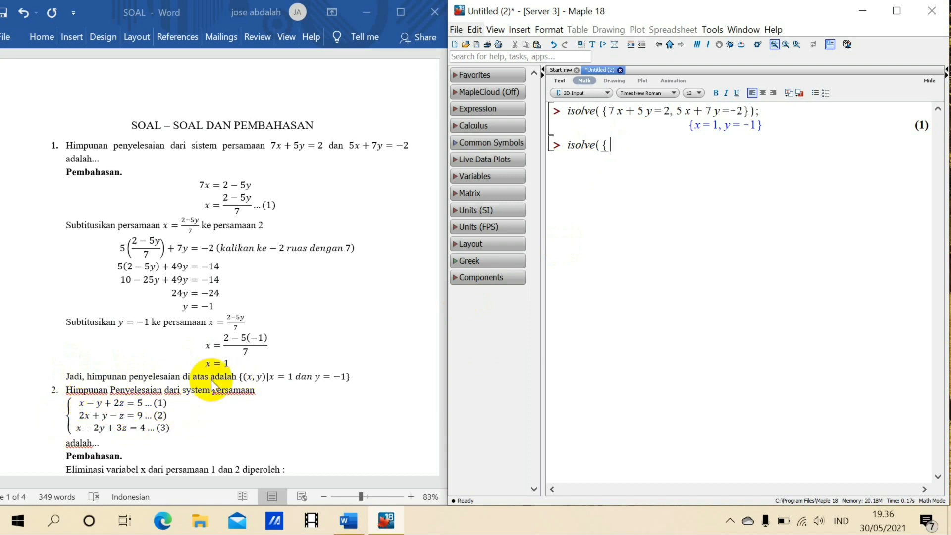
type("x - ")
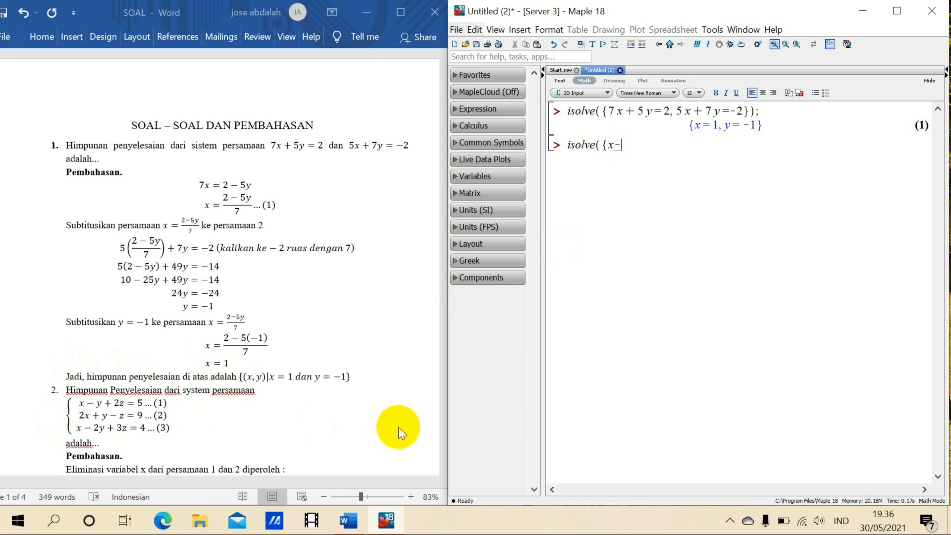
type("y + 2 z = 5, 2 x + y ")
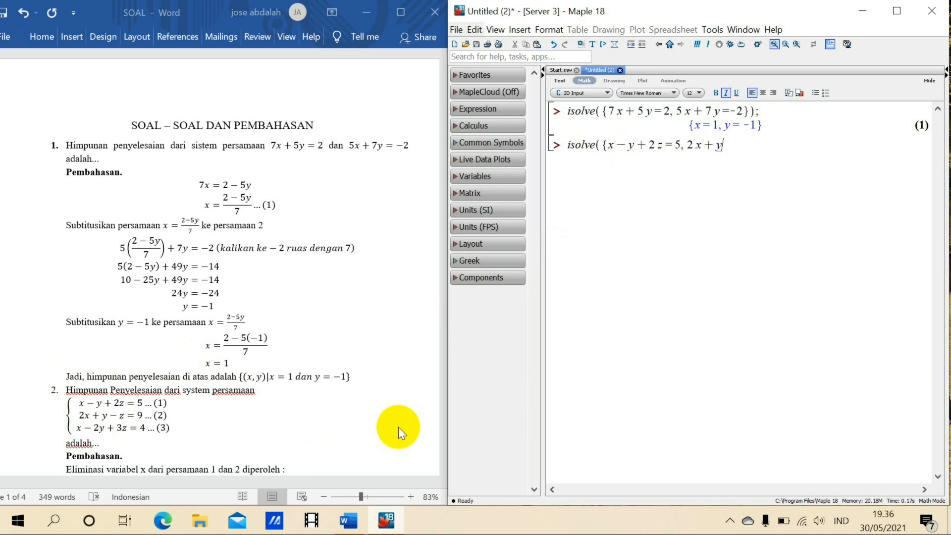
type("- z = 9, x - 2 y + 3 zx")
key("BackSpace")
type("= 4")
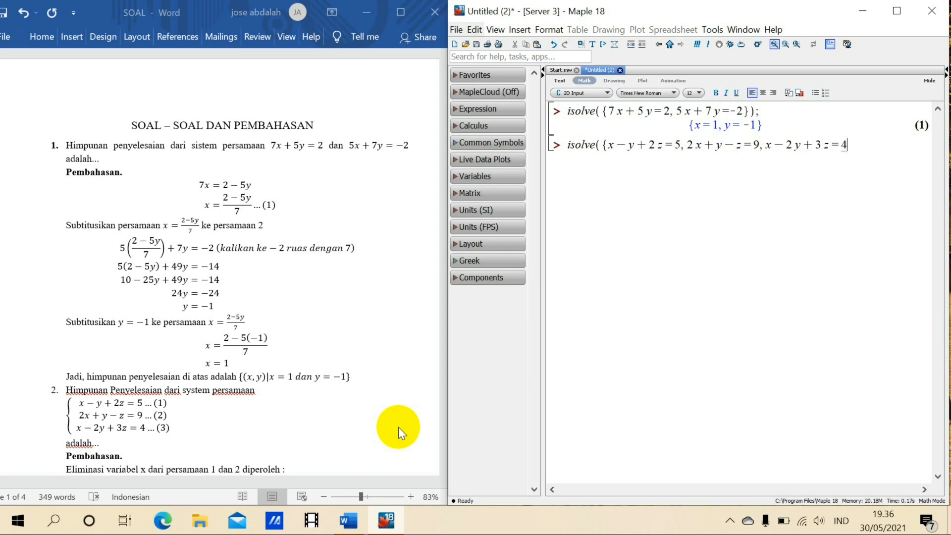
type("});")
key("Return")
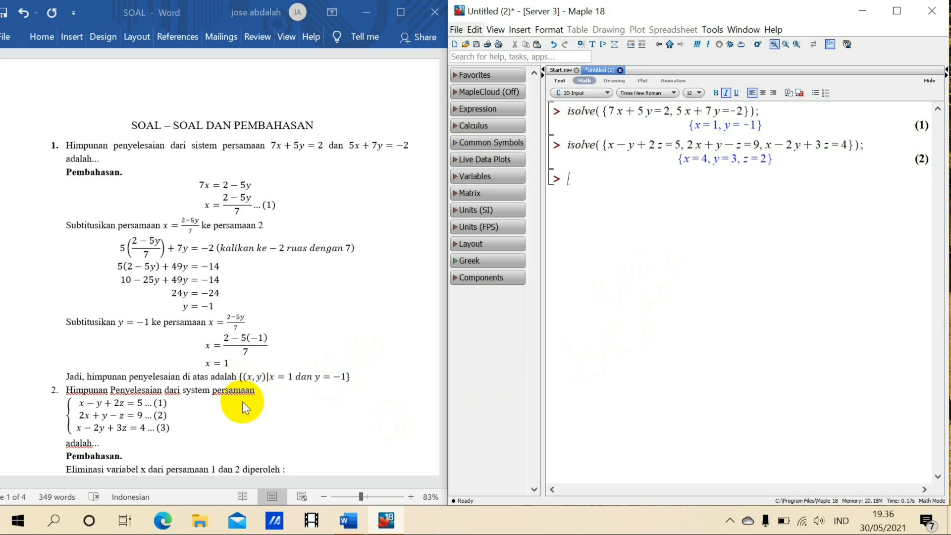
Factor the first quadratic equation of problem 3 by executing factor(3x^2+8x+4=0); at the next prompt
scroll(242, 401, "down", 3)
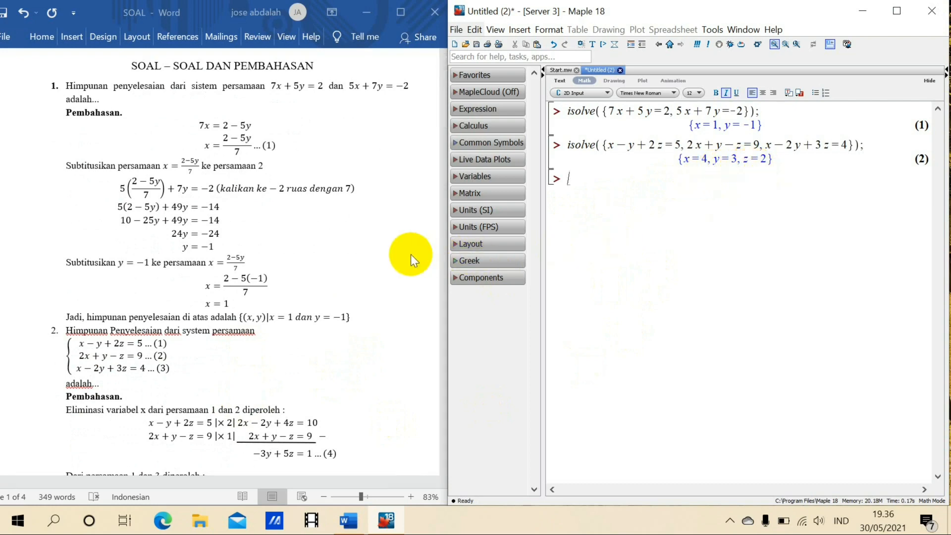
scroll(396, 254, "down", 5)
scroll(367, 265, "down", 10)
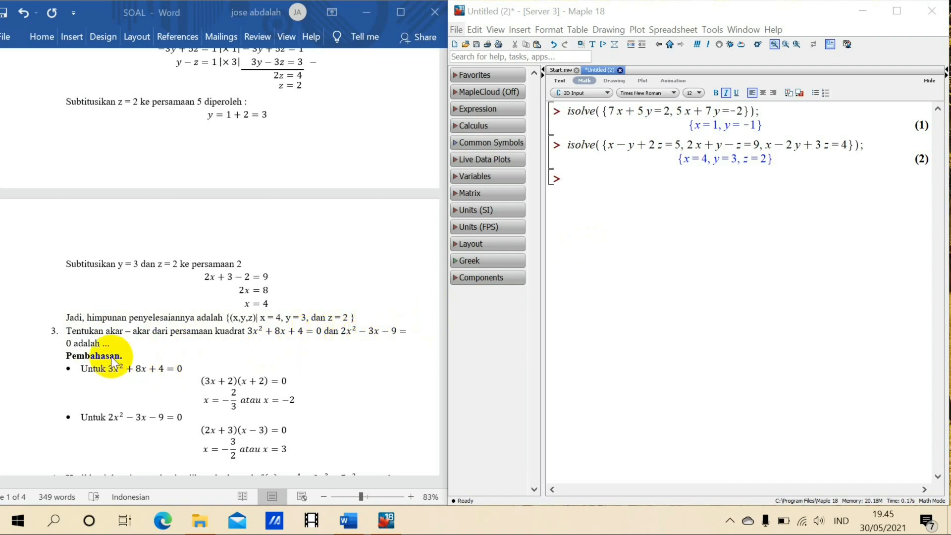
left_click(590, 179)
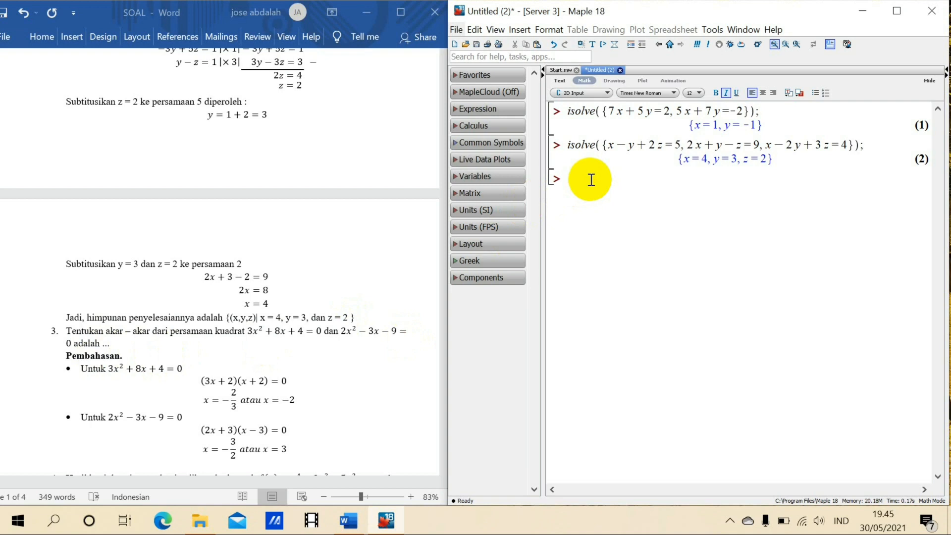
type("factor")
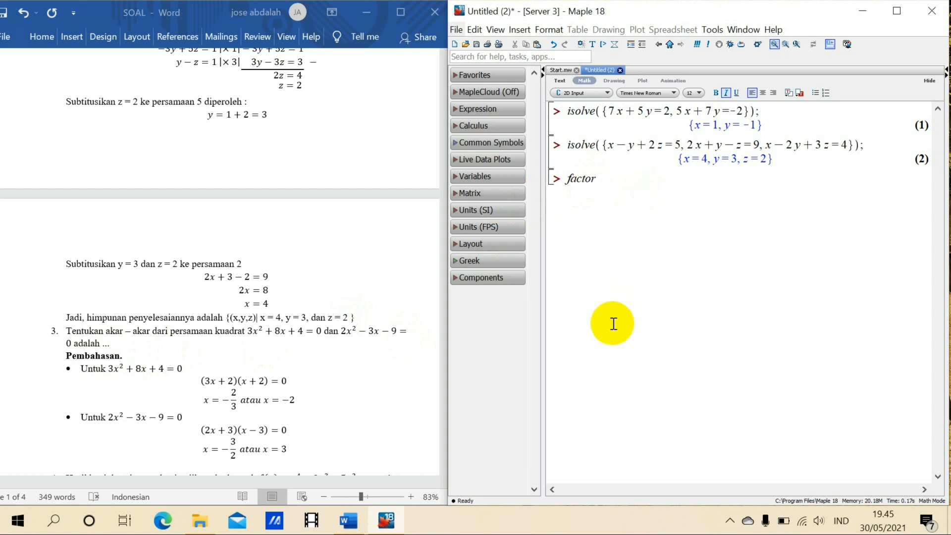
type("(")
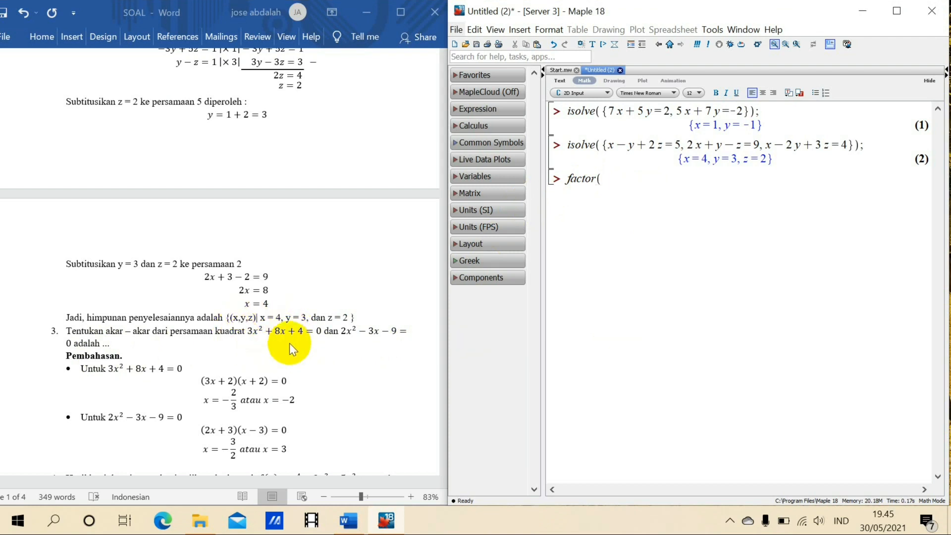
type("3 x")
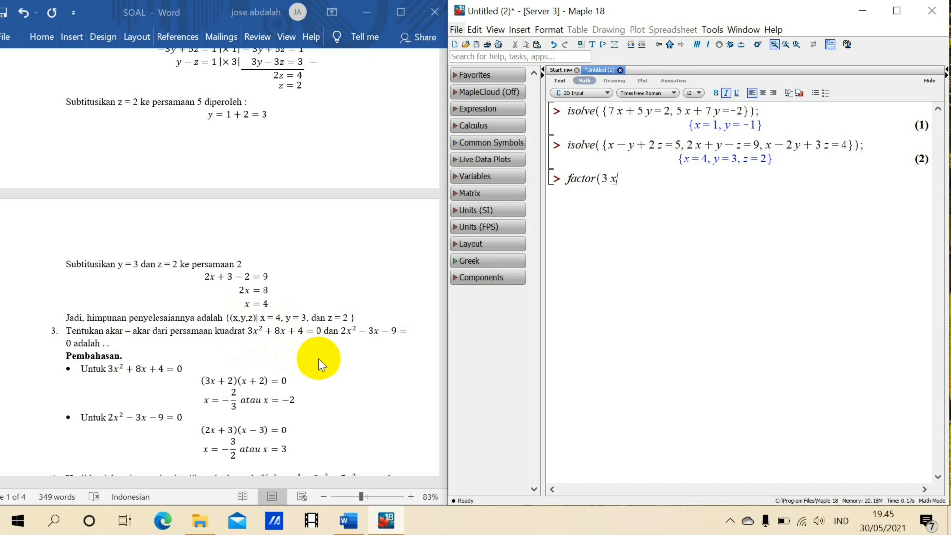
type("^2")
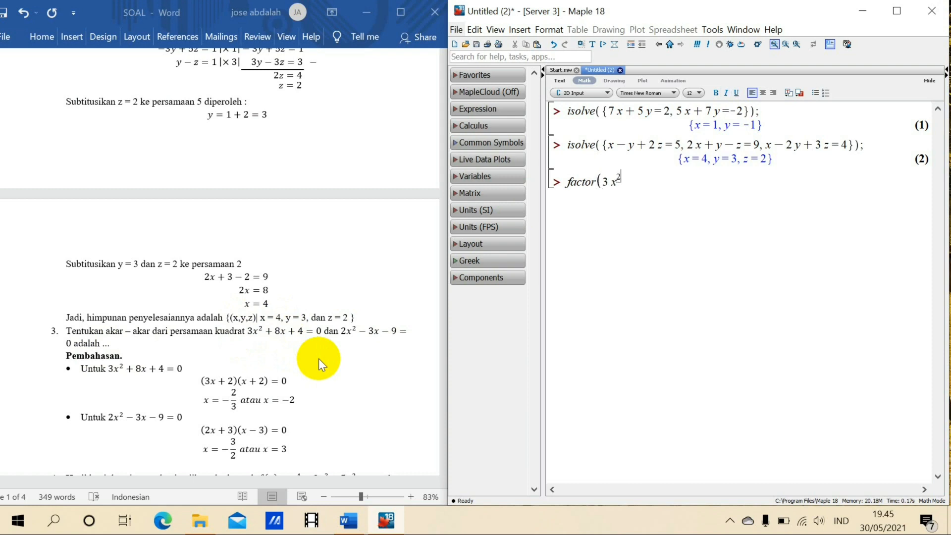
key("Right")
type("+8x+4=0);")
key("Return")
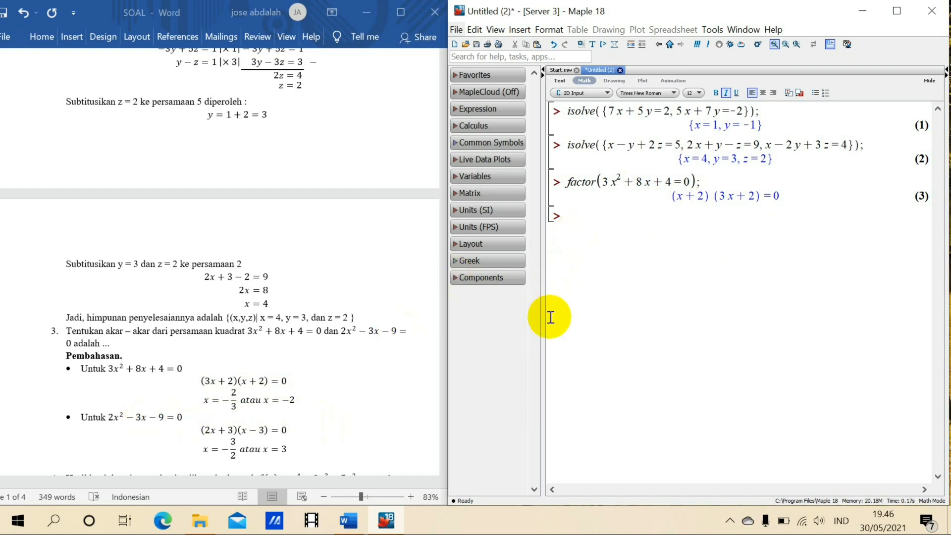
Factor the second quadratic equation of problem 3 by executing factor(2x^2-3x-9=0);
type("factor(")
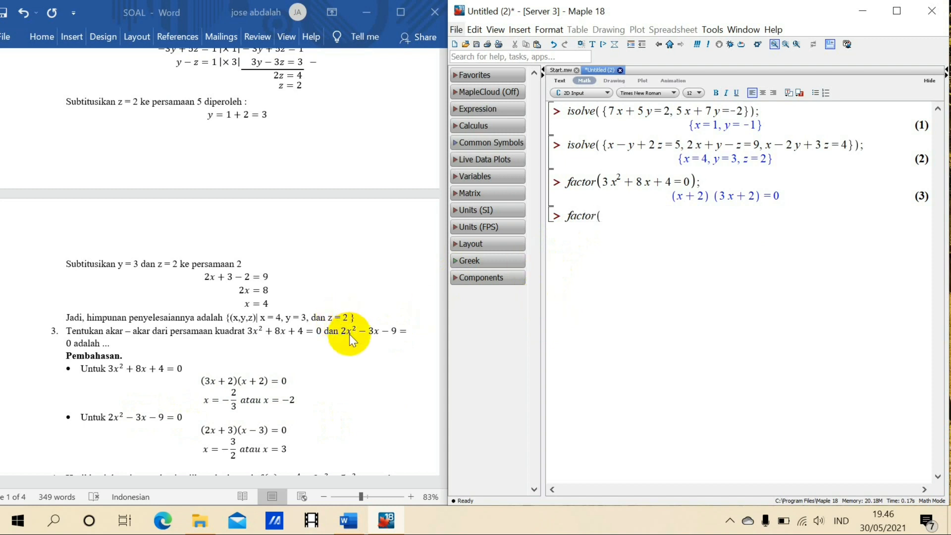
type("2 x^2")
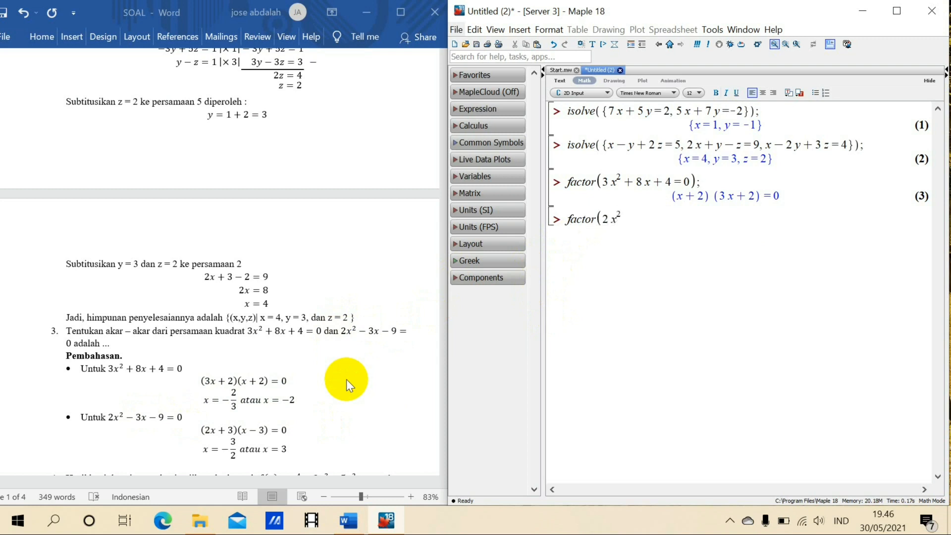
key("Right")
type("-3x-9=0);")
key("Return")
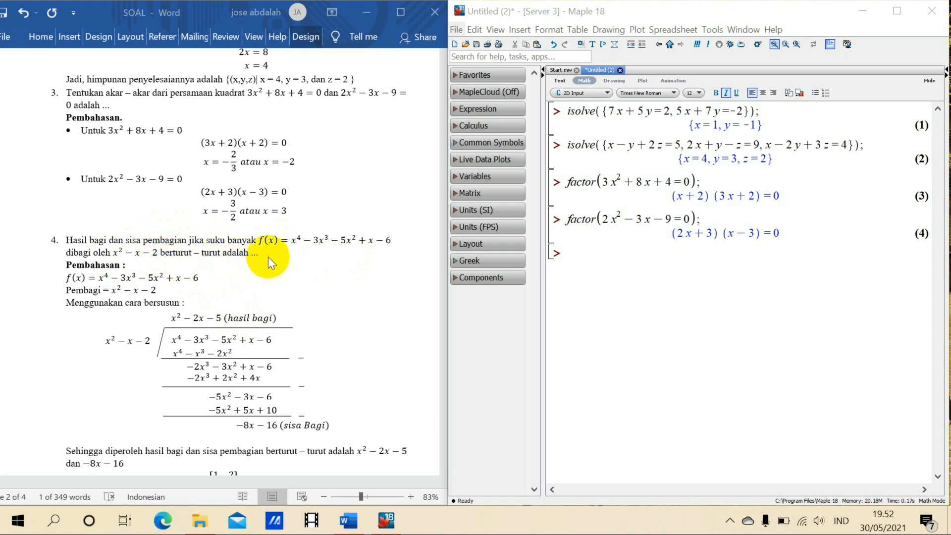
Place the cursor at the empty worksheet prompt for problem 4's polynomial division
left_click(571, 252)
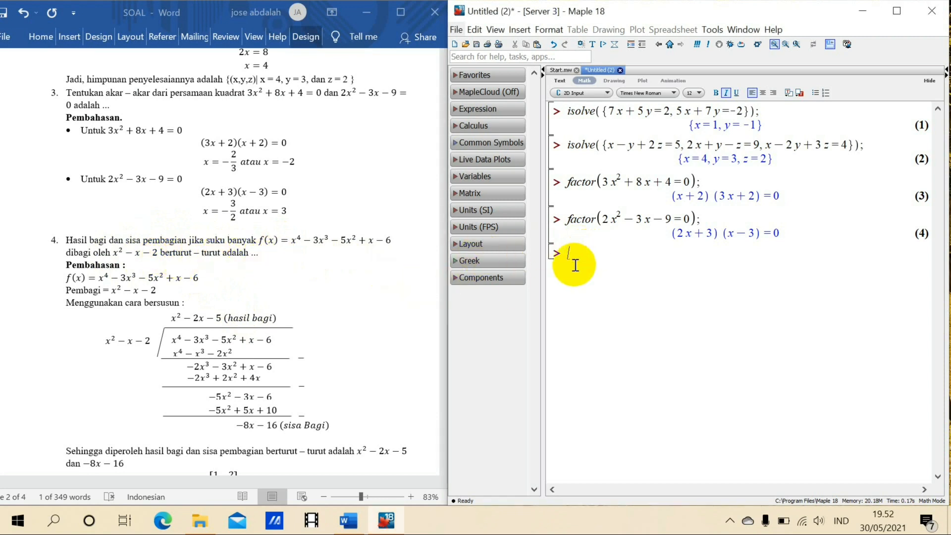